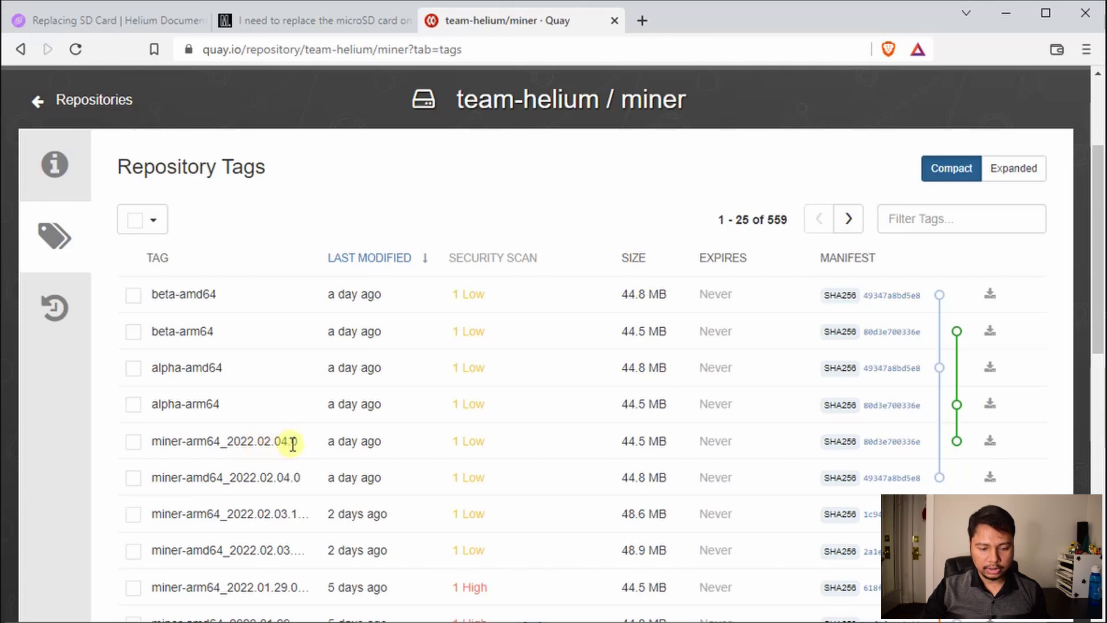
Copy the example firmware URL from the Helium SD card guide and paste it as the address in a new browser tab.
click(126, 20)
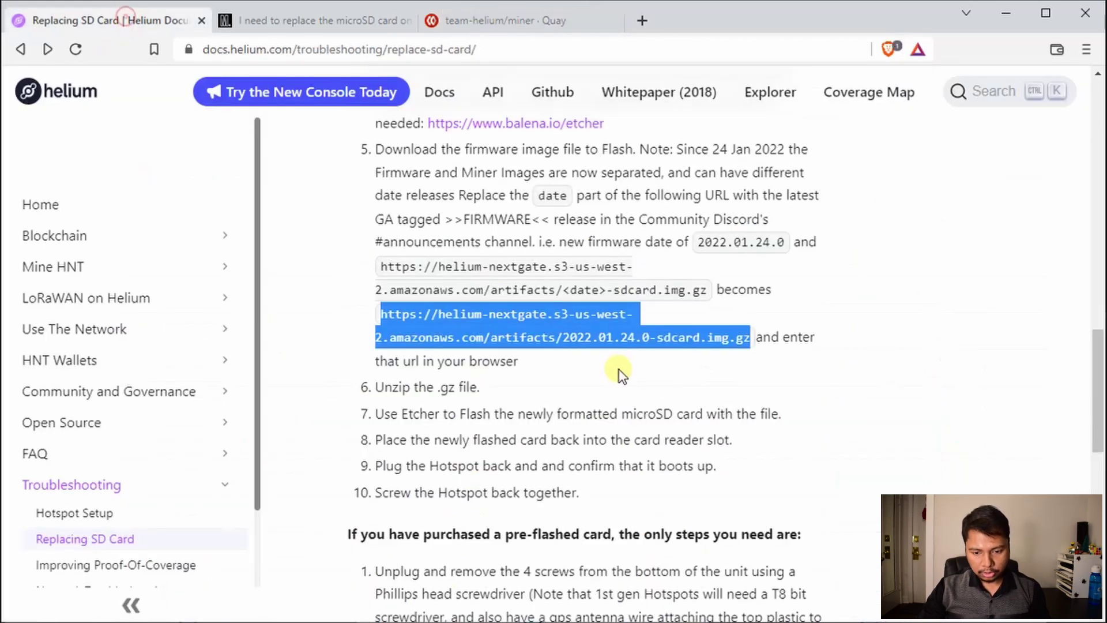
key(ctrl+c)
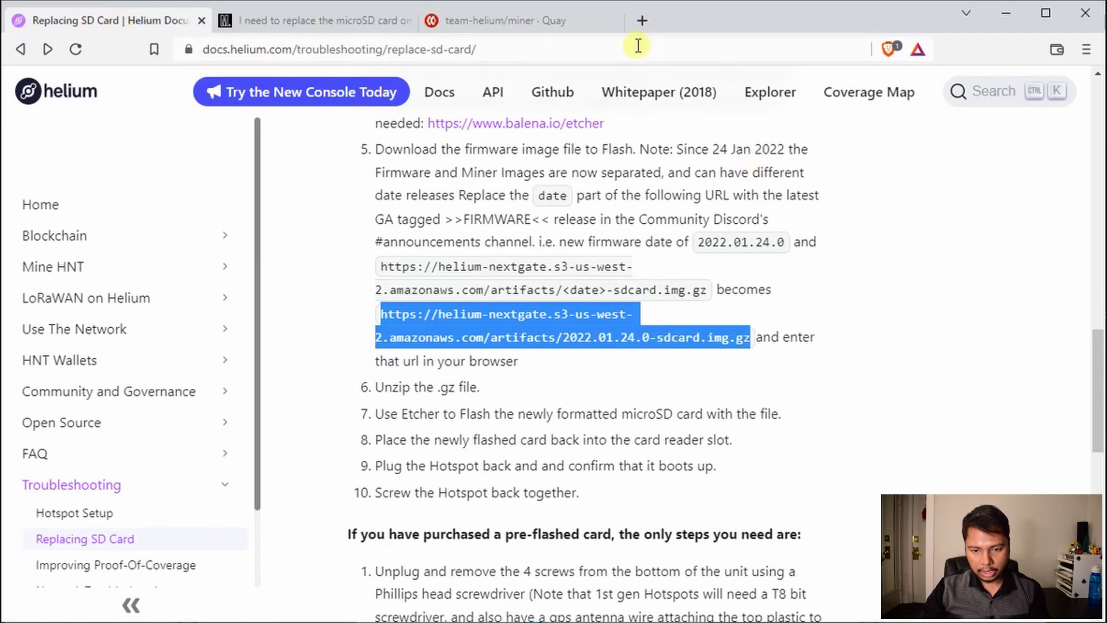
click(642, 20)
key(ctrl+v)
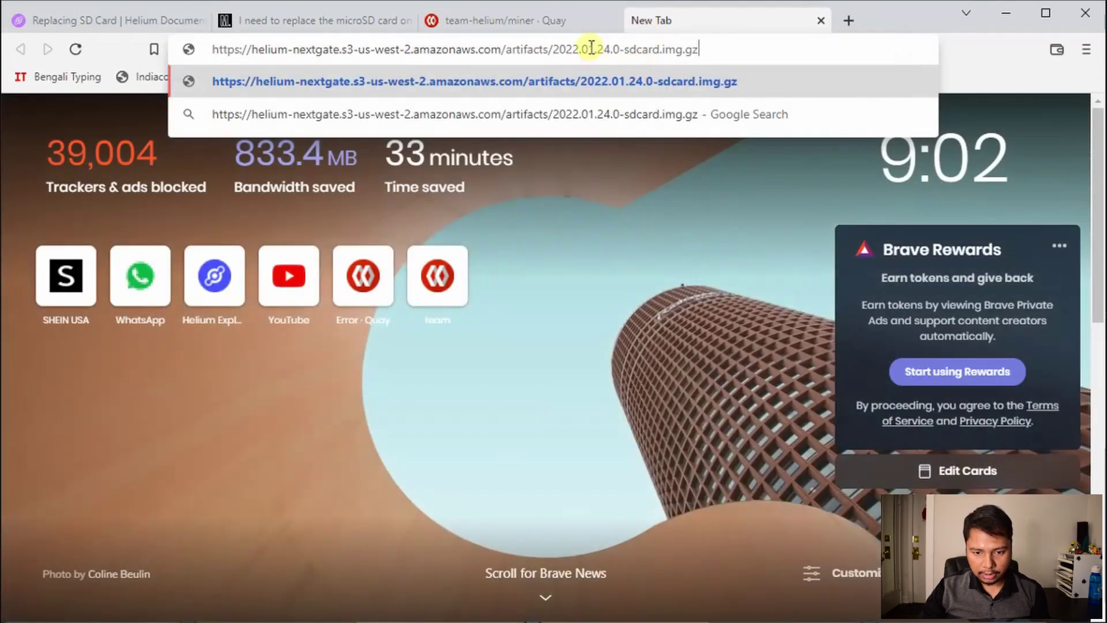
Change the date in the firmware URL to 2022.02.04.0 and download 2022.02.04.0-sdcard.img.gz to the Downloads folder.
click(594, 49)
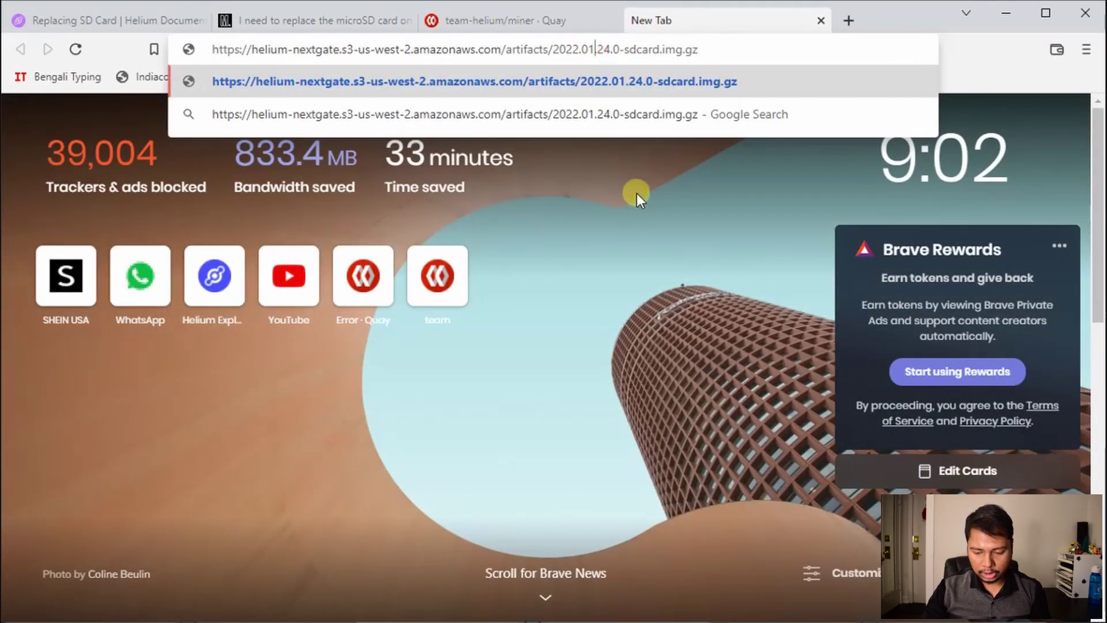
key(BackSpace)
text(2)
key(Right)
key(Right)
key(BackSpace)
text(0)
key(Return)
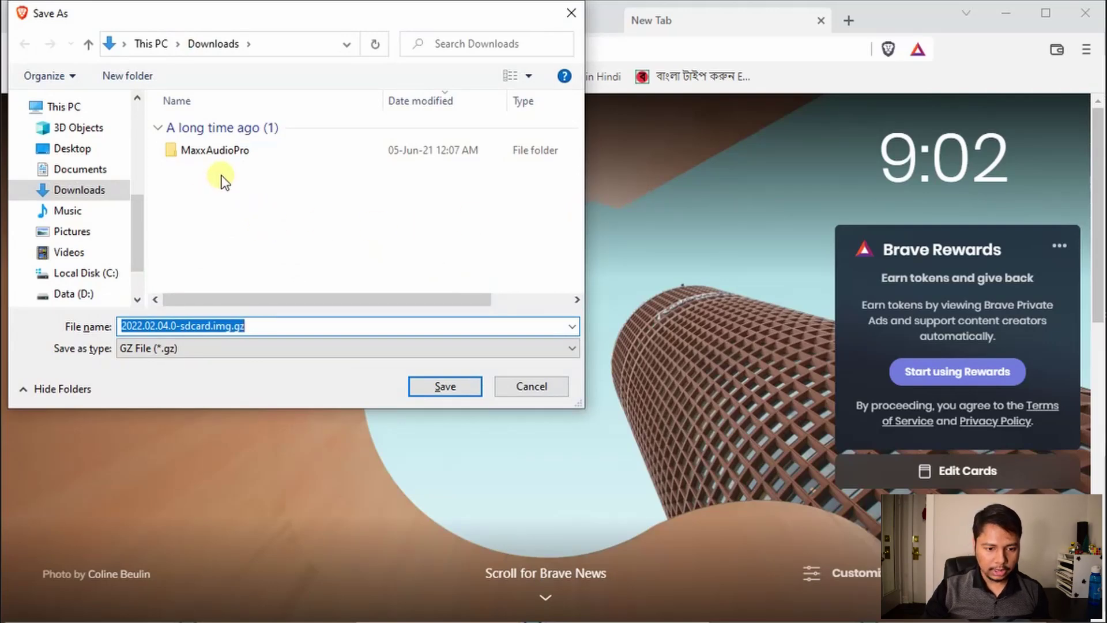
click(461, 387)
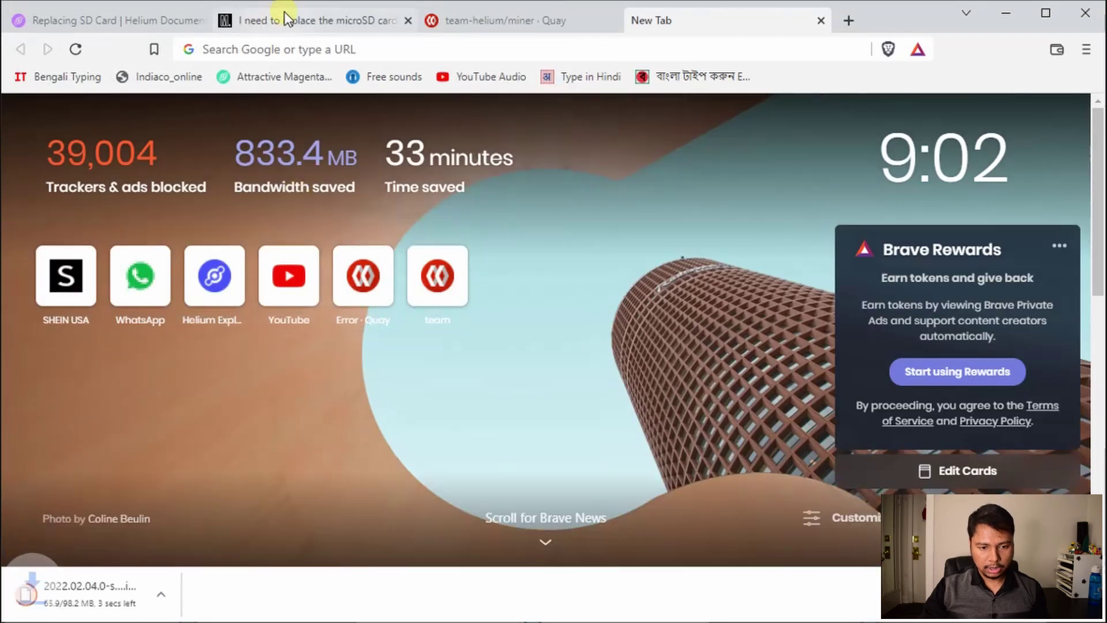
Review the MNTD microSD article's prerequisites and the remaining card replacement instructions in the Helium guide.
click(298, 15)
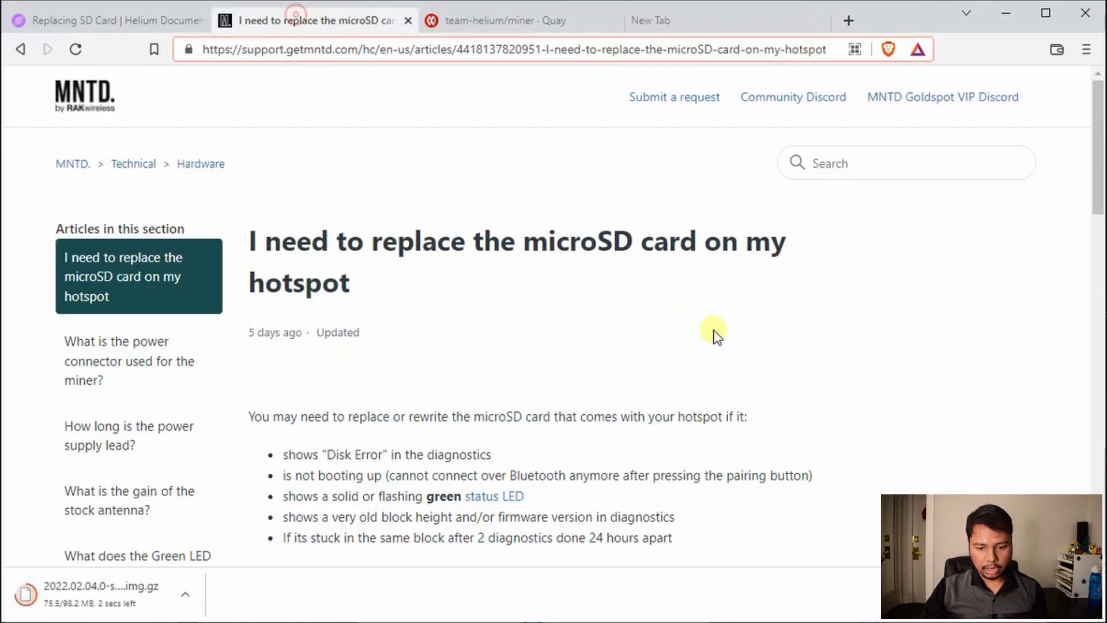
scroll(715, 333, down, 6)
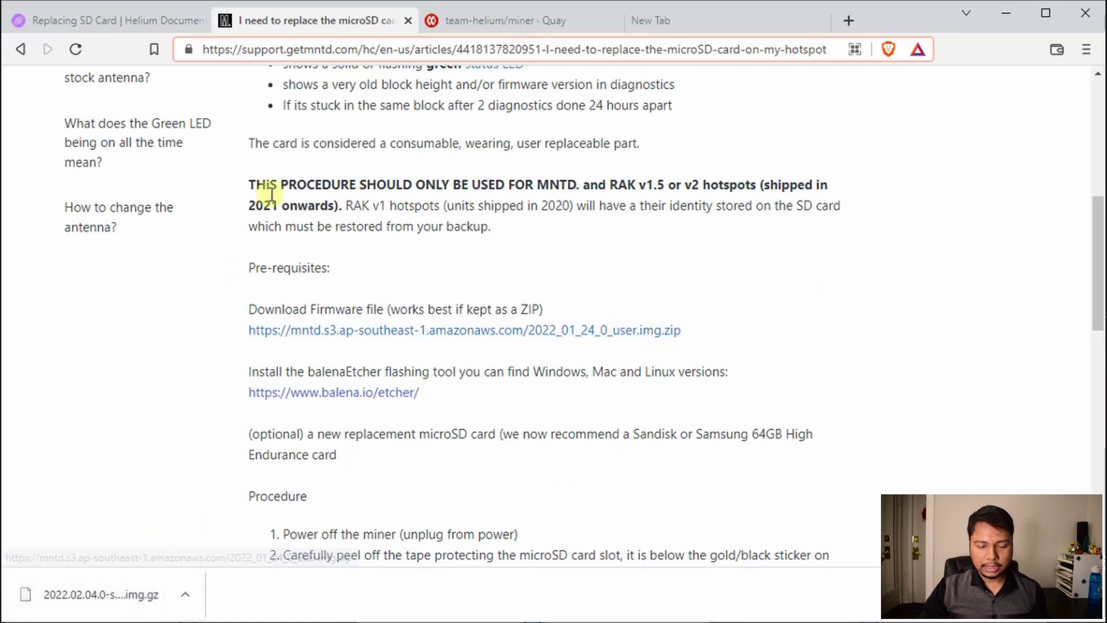
click(147, 22)
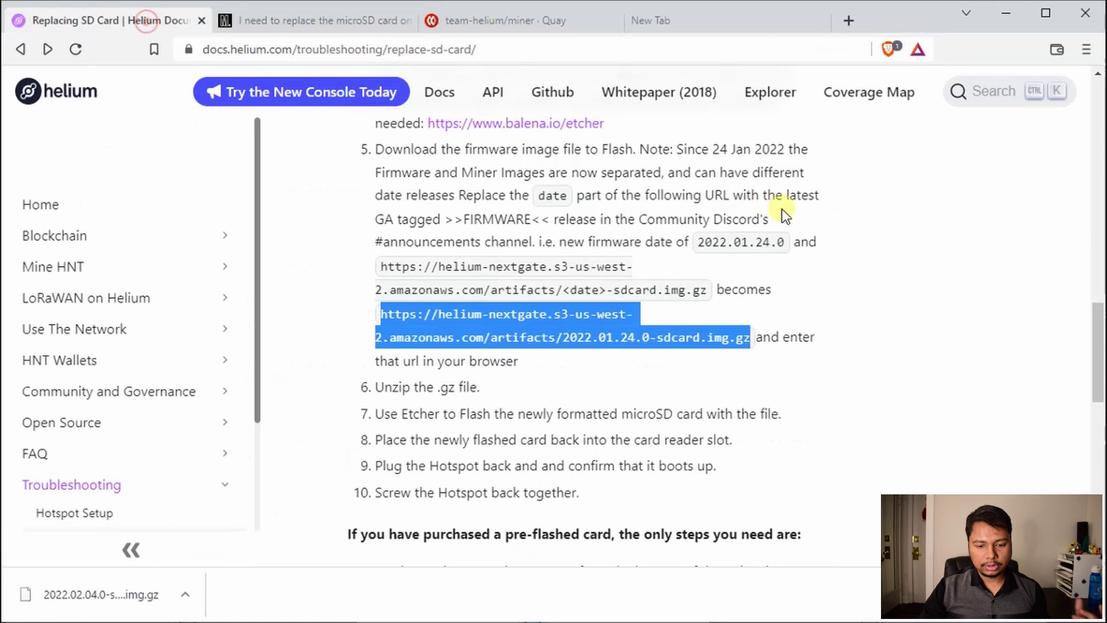
scroll(880, 226, down, 3)
scroll(880, 226, down, 3)
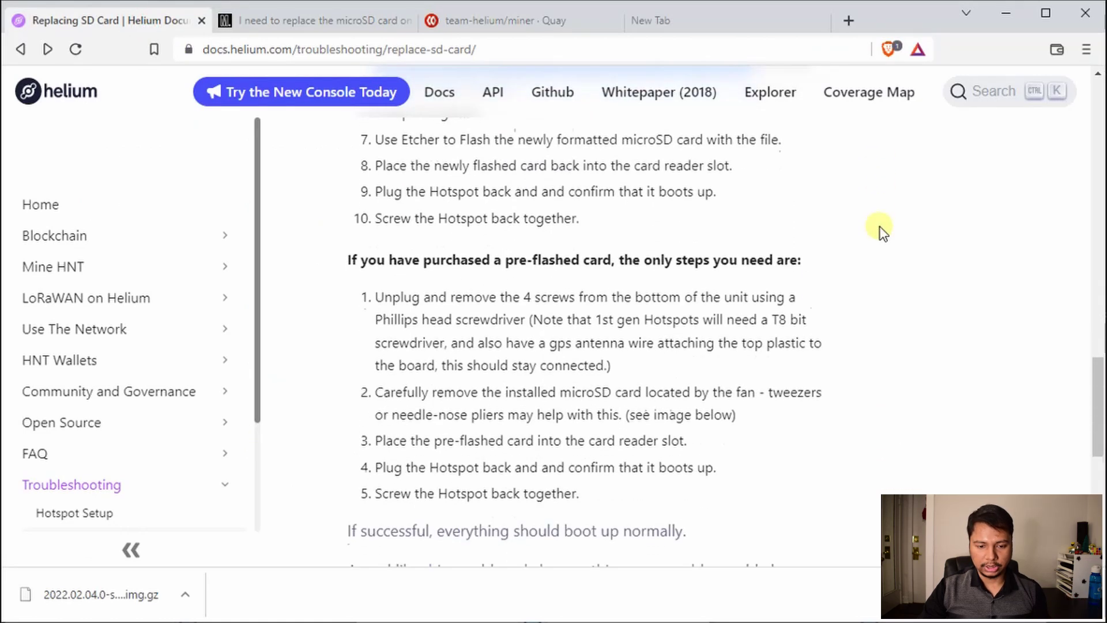
scroll(880, 227, down, 4)
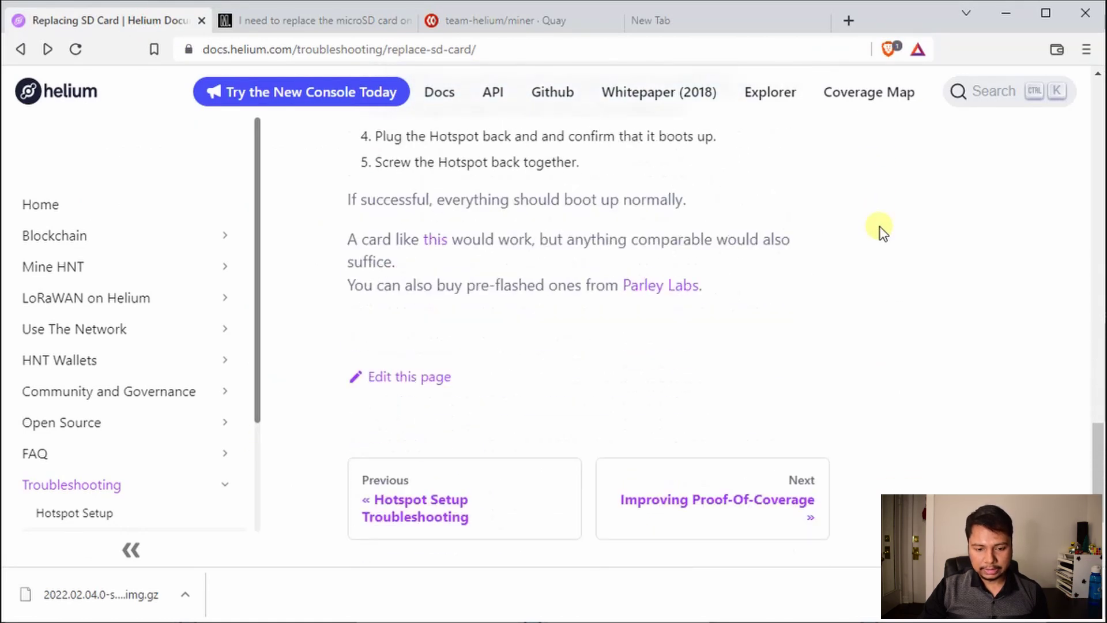
Follow the Helium guide's link to the balenaEtcher site and save the Windows installer balenaEtcher-Setup-1.7.3.exe in Downloads.
scroll(880, 226, up, 10)
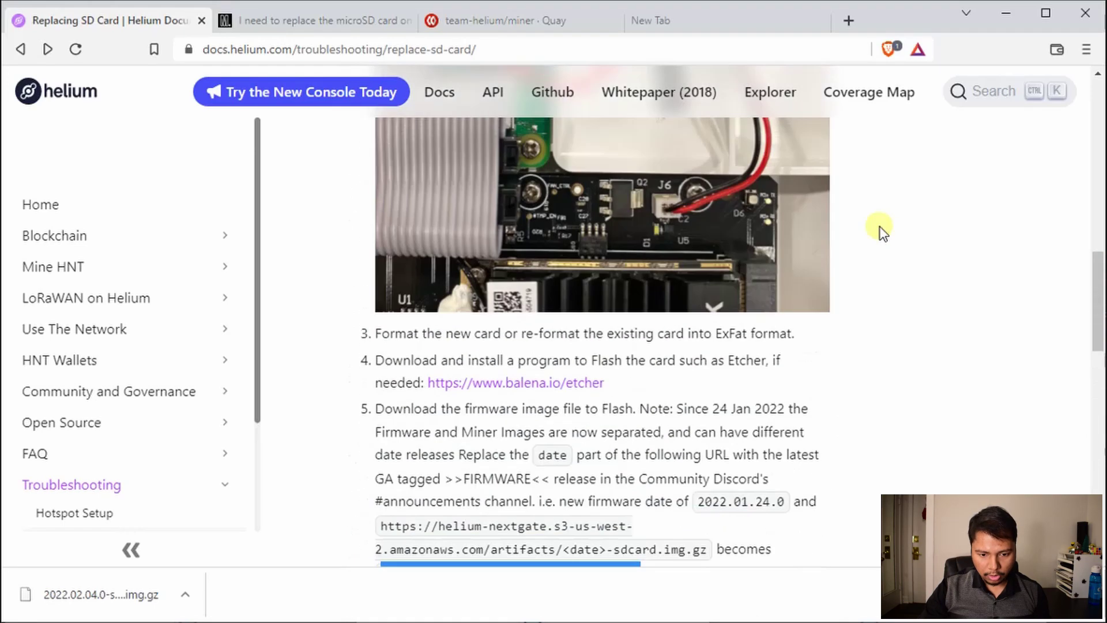
click(548, 385)
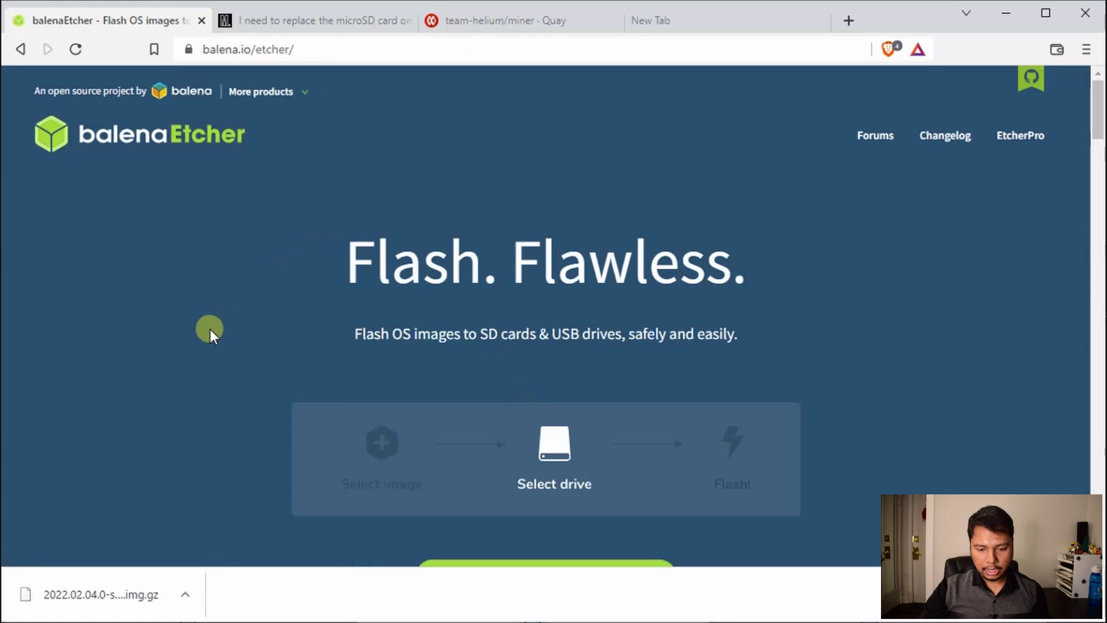
scroll(219, 322, down, 5)
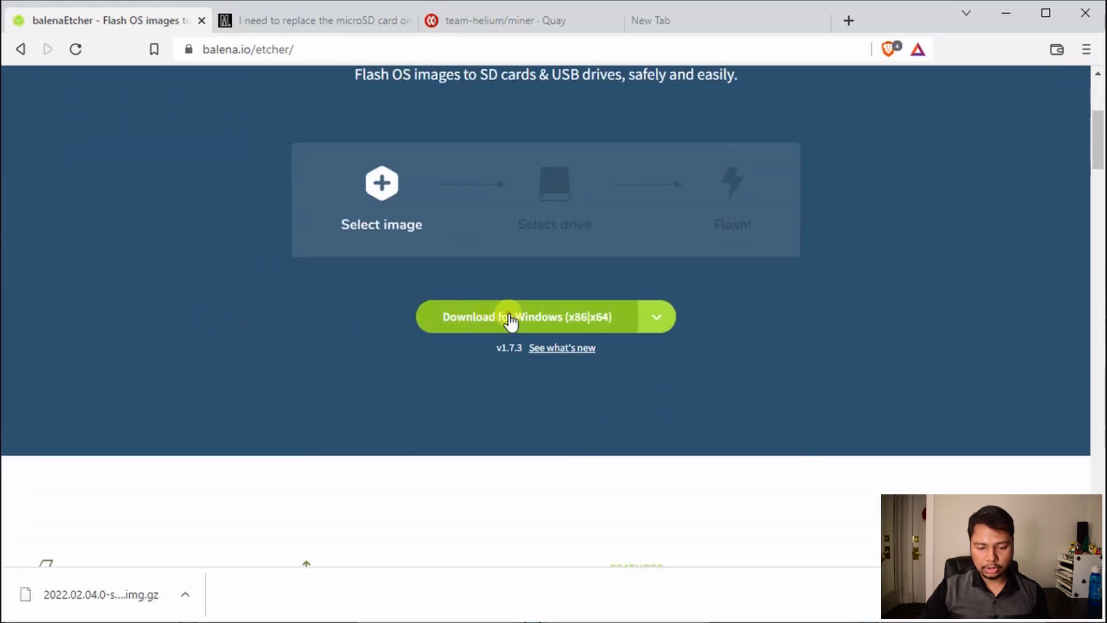
click(509, 321)
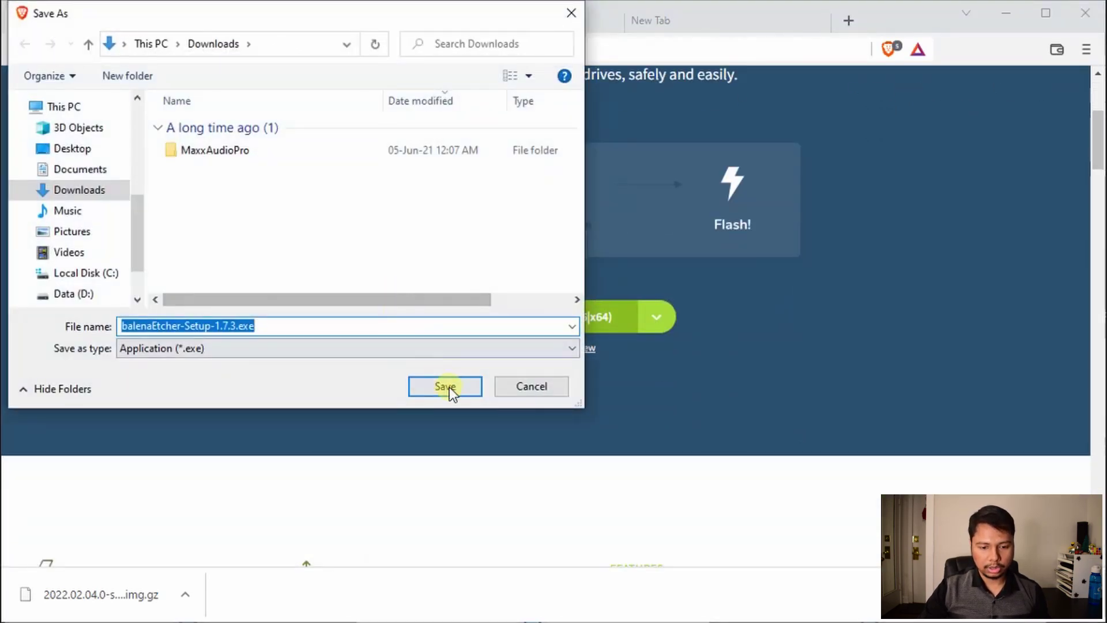
click(449, 387)
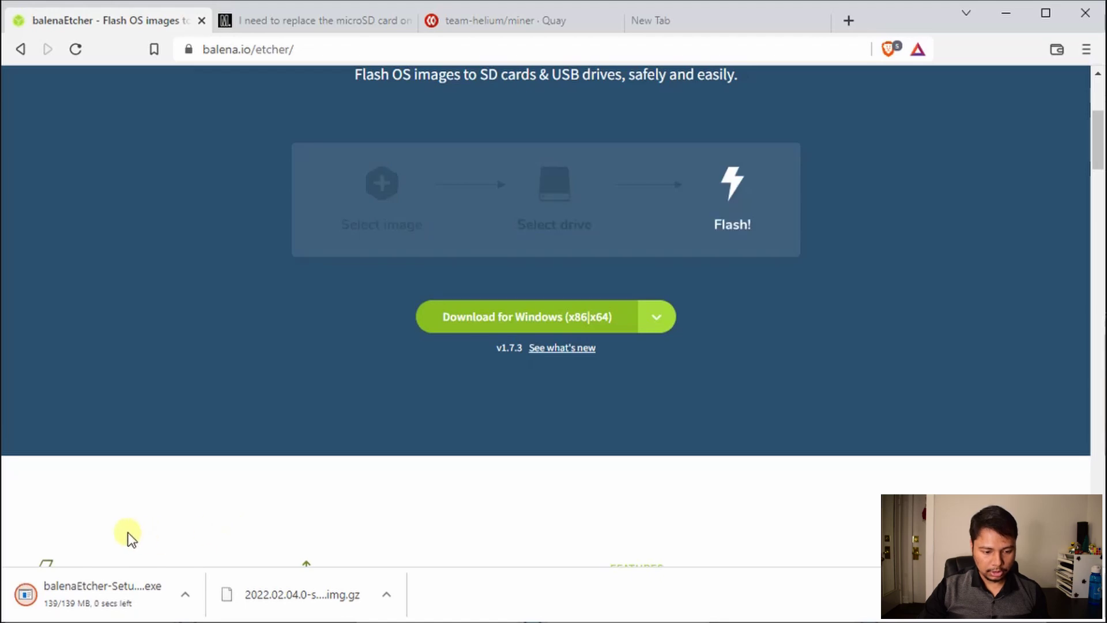
Run the downloaded balenaEtcher installer and accept its license agreement.
click(186, 592)
click(128, 596)
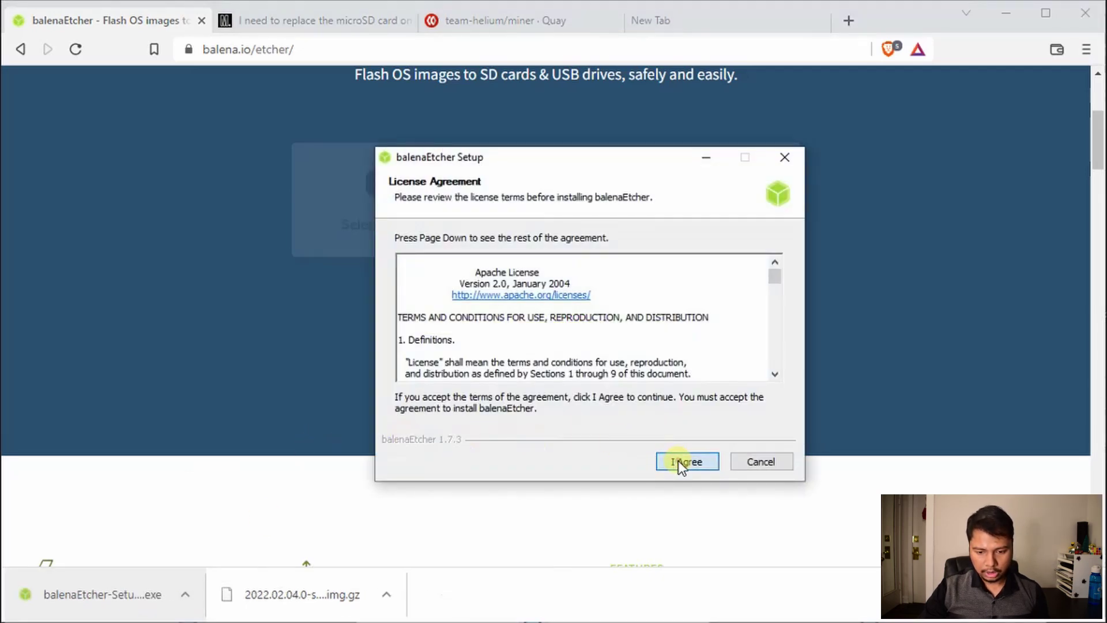
click(680, 461)
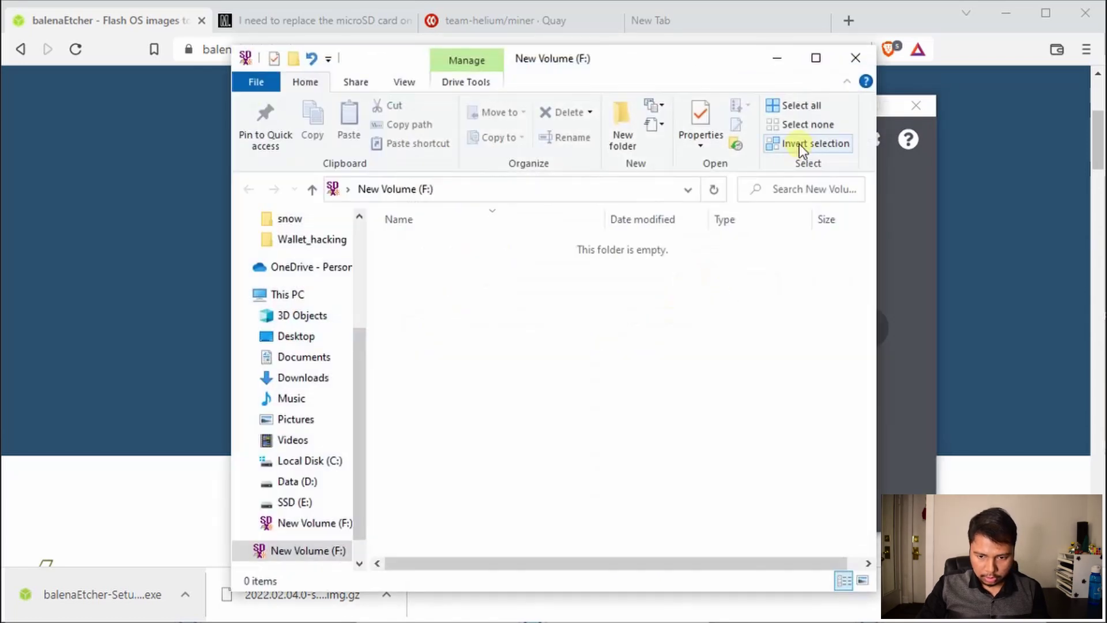
Check the SD card among the computer's drives in File Explorer and switch back to Etcher.
drag(620, 63, 491, 71)
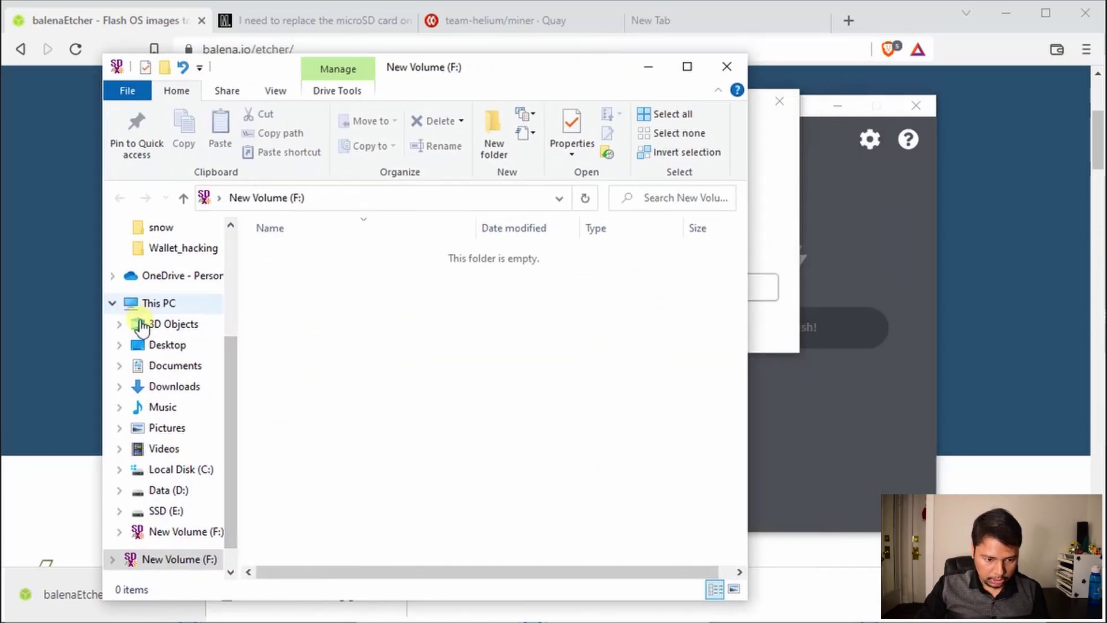
click(159, 303)
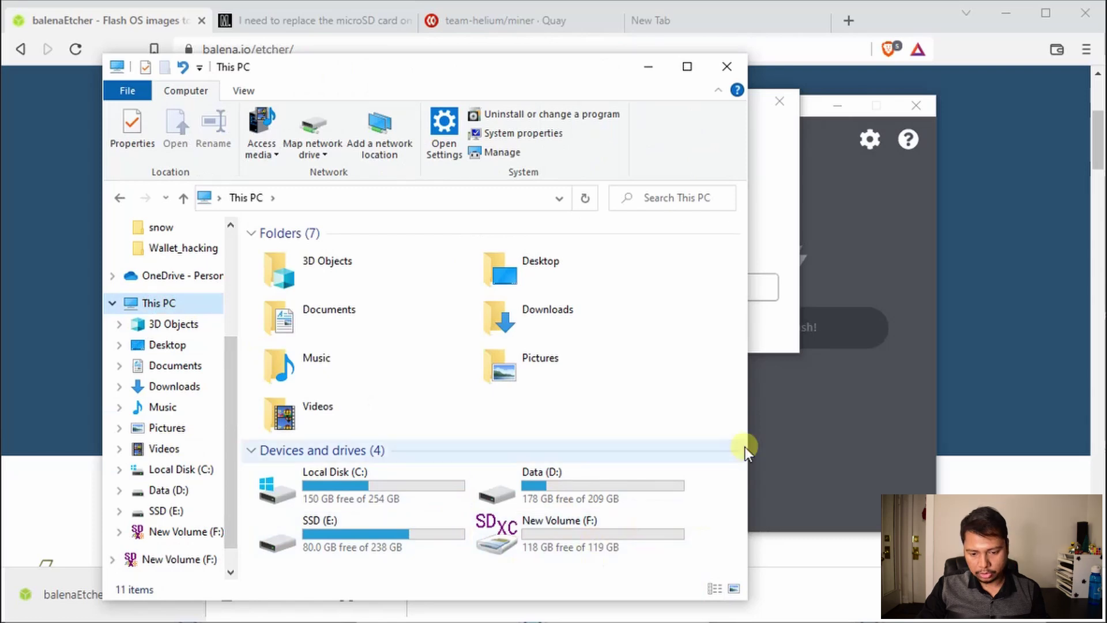
click(781, 319)
click(730, 287)
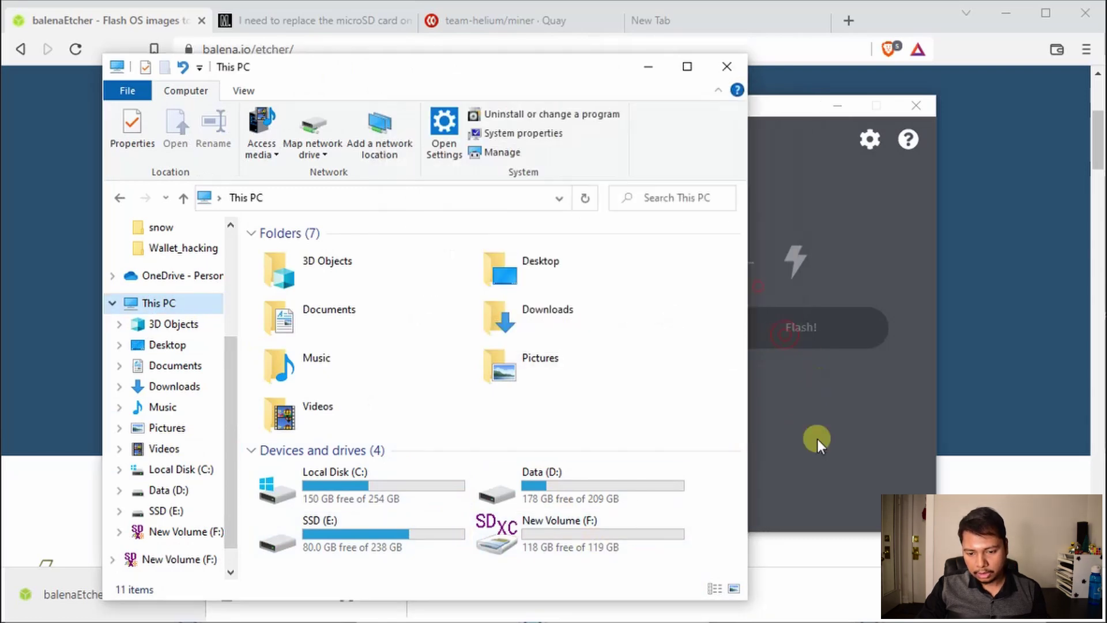
click(796, 386)
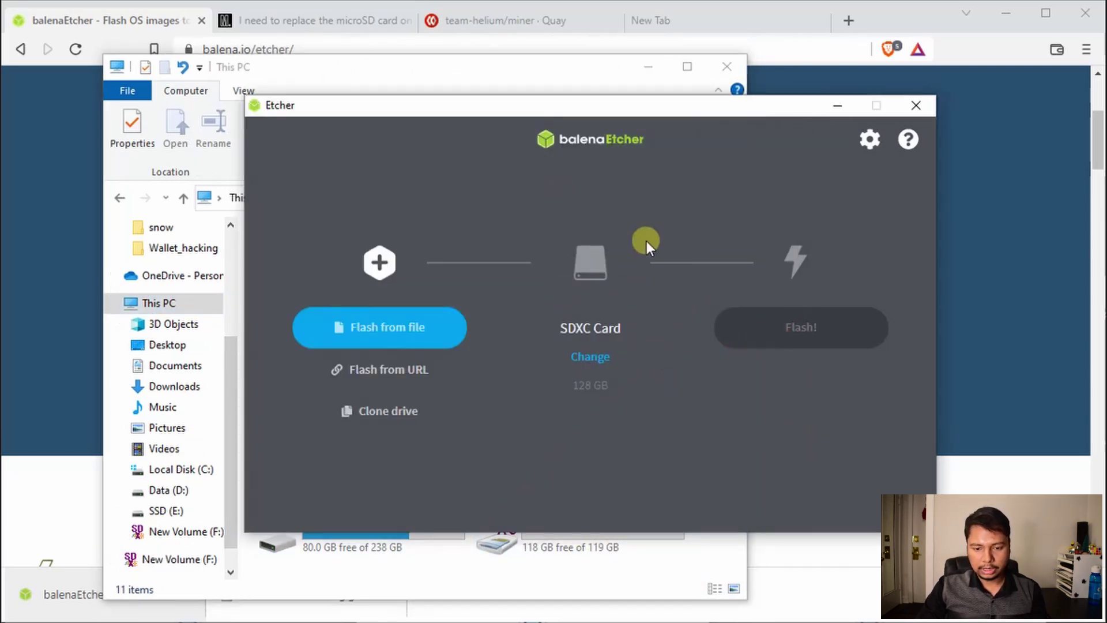
Confirm the 128 GB SDXC Card as the target and flash 2022.02.04.0-sdcard.img.gz from Downloads onto it.
click(593, 363)
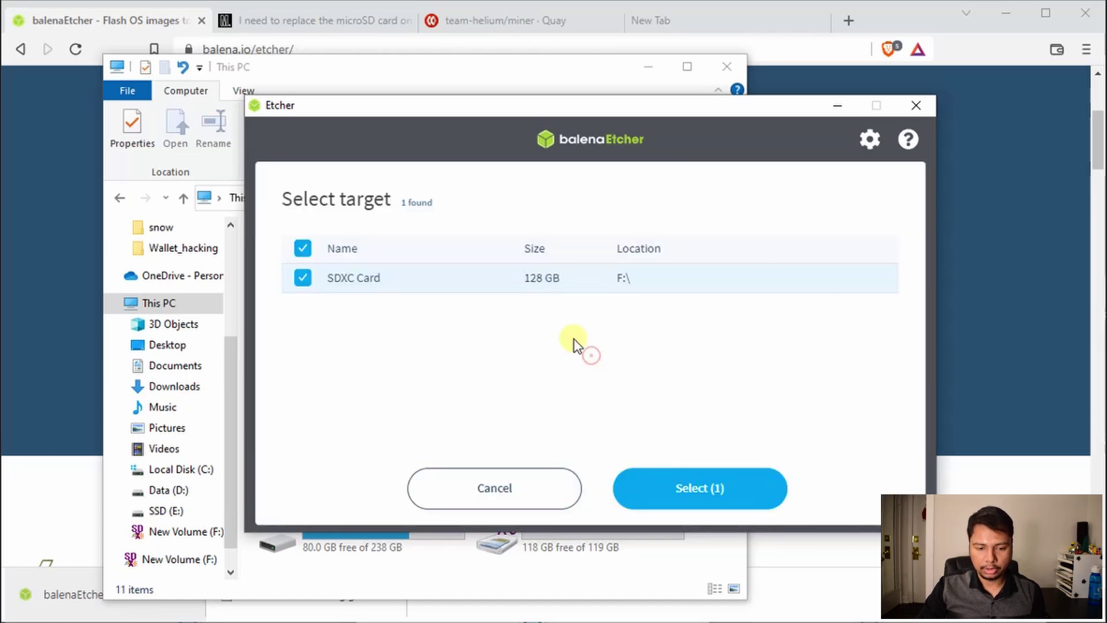
click(692, 485)
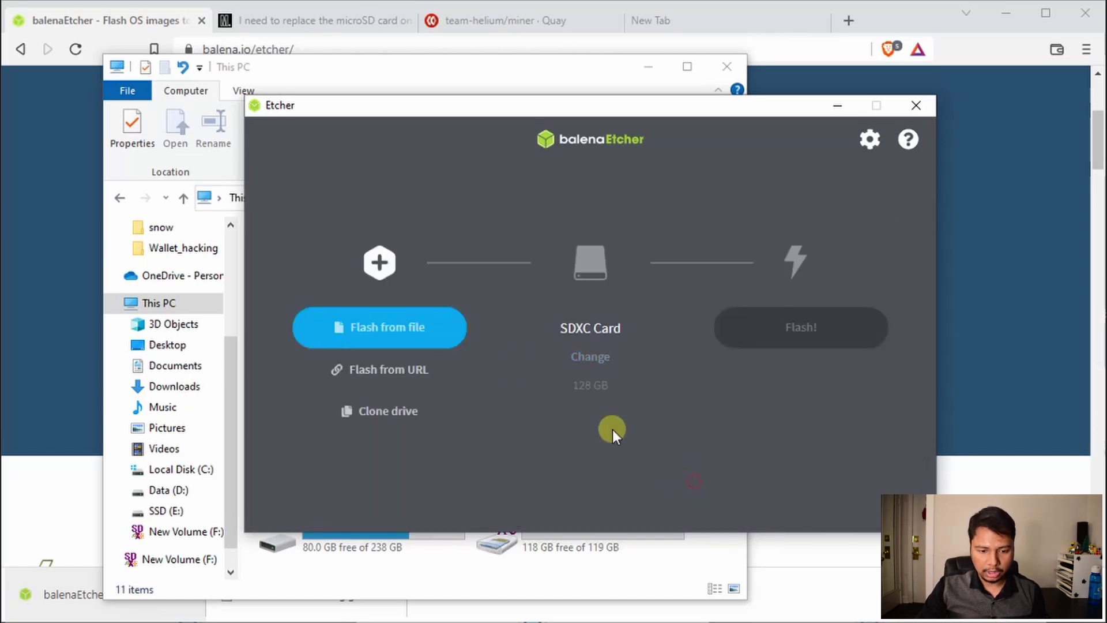
click(397, 334)
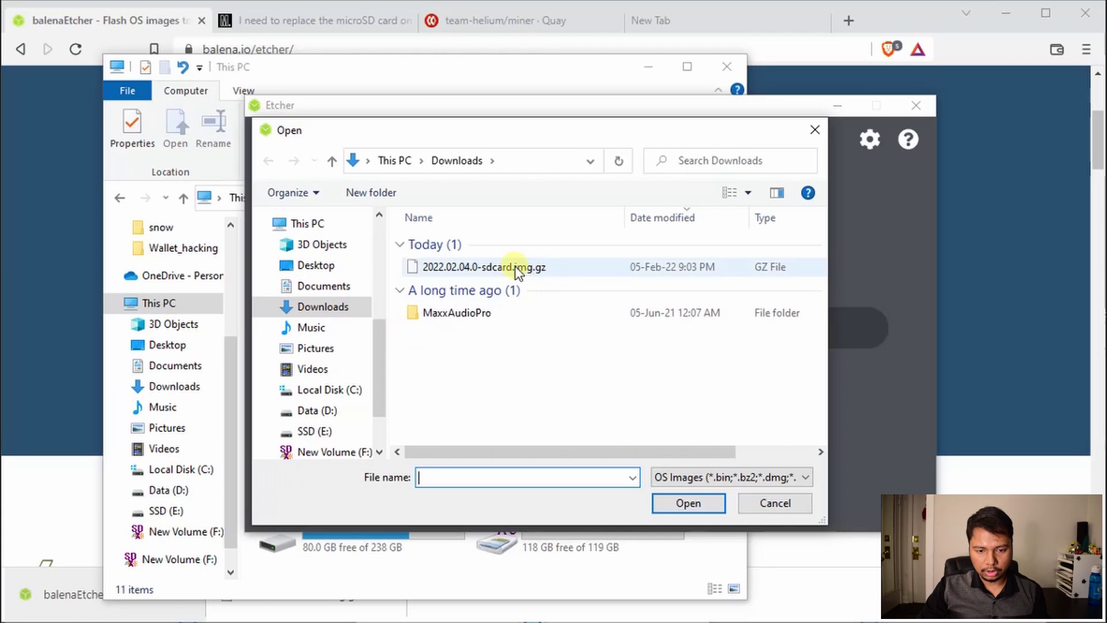
click(508, 268)
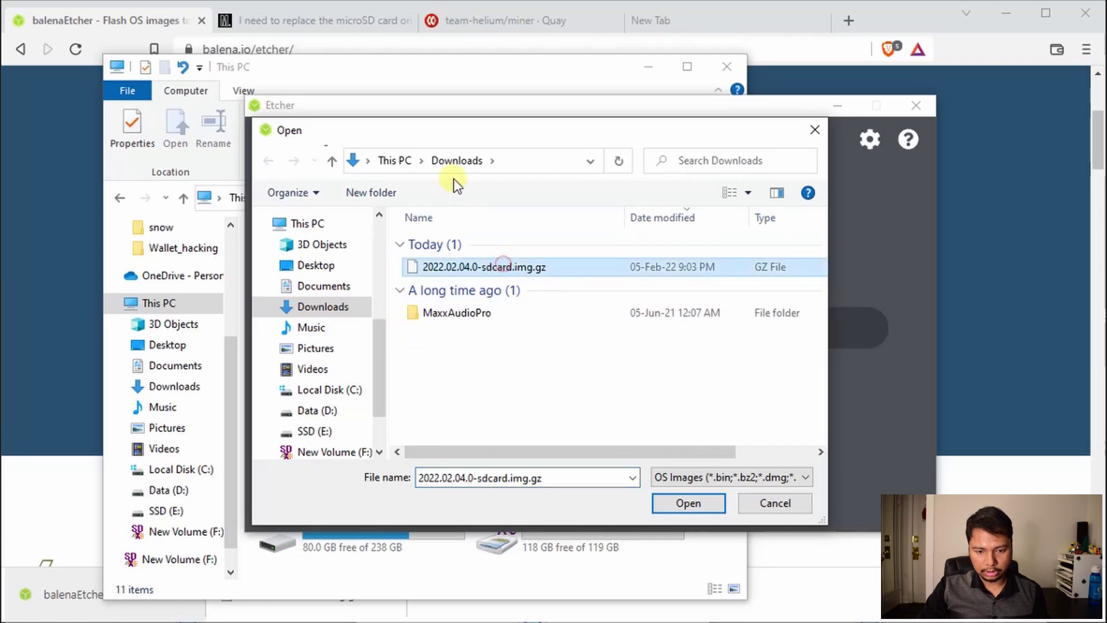
click(689, 502)
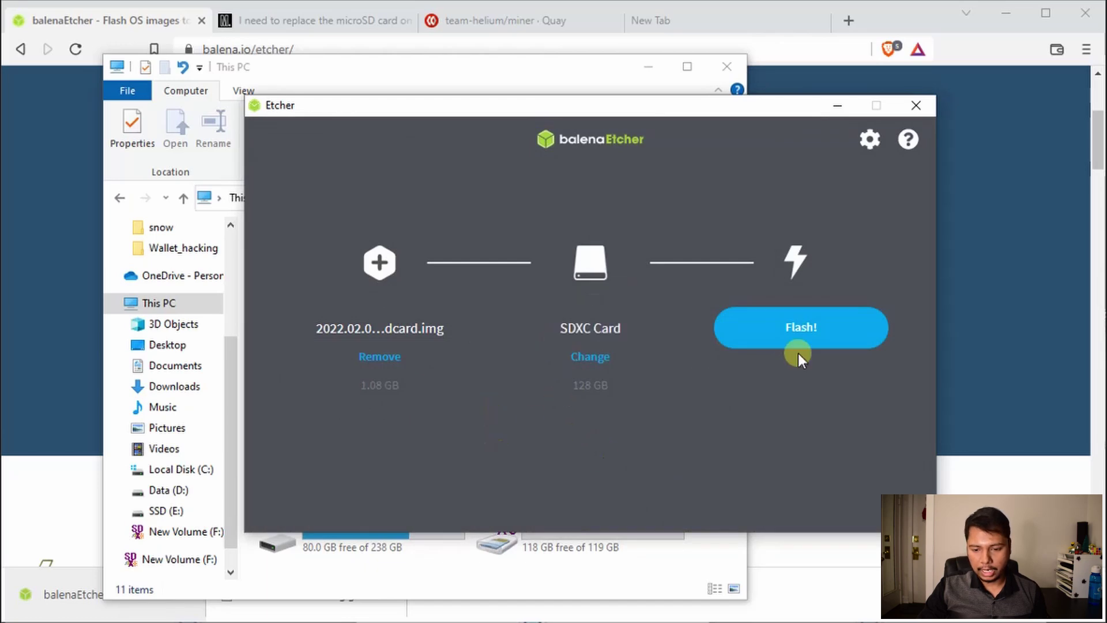
click(834, 330)
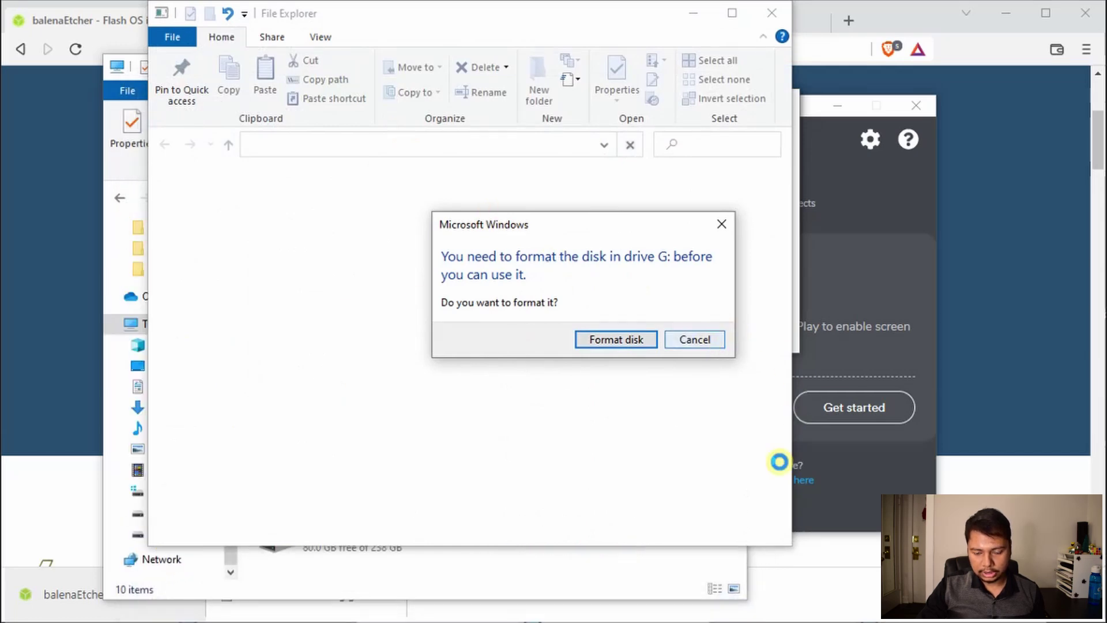
Decline formatting drive G: and examine the flashed card's drives in This PC.
click(833, 508)
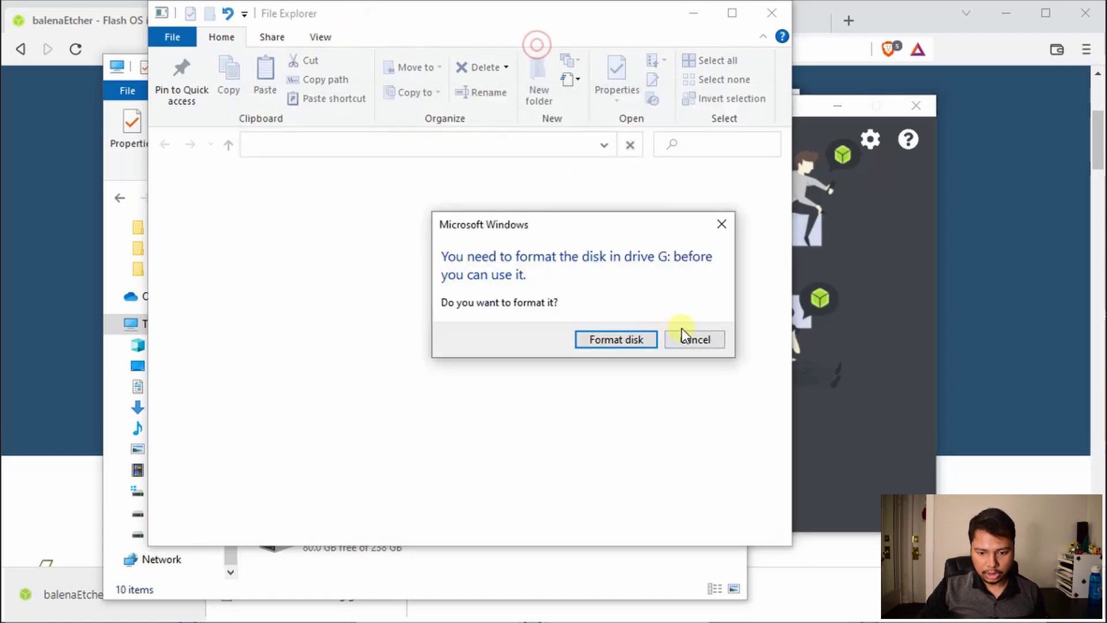
click(692, 337)
click(777, 336)
click(358, 70)
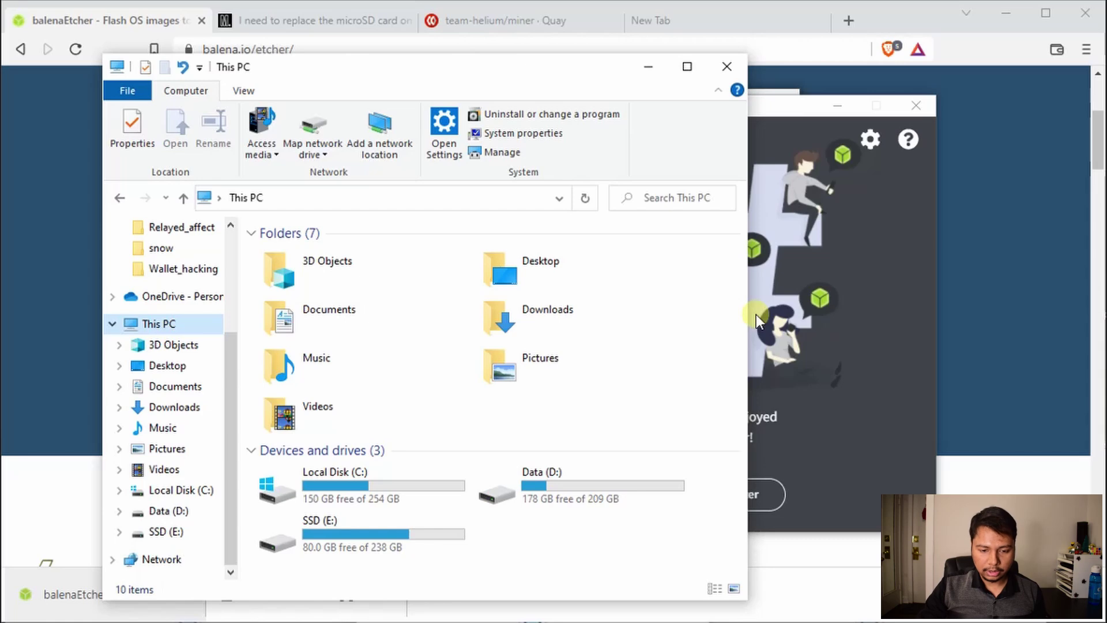
click(673, 340)
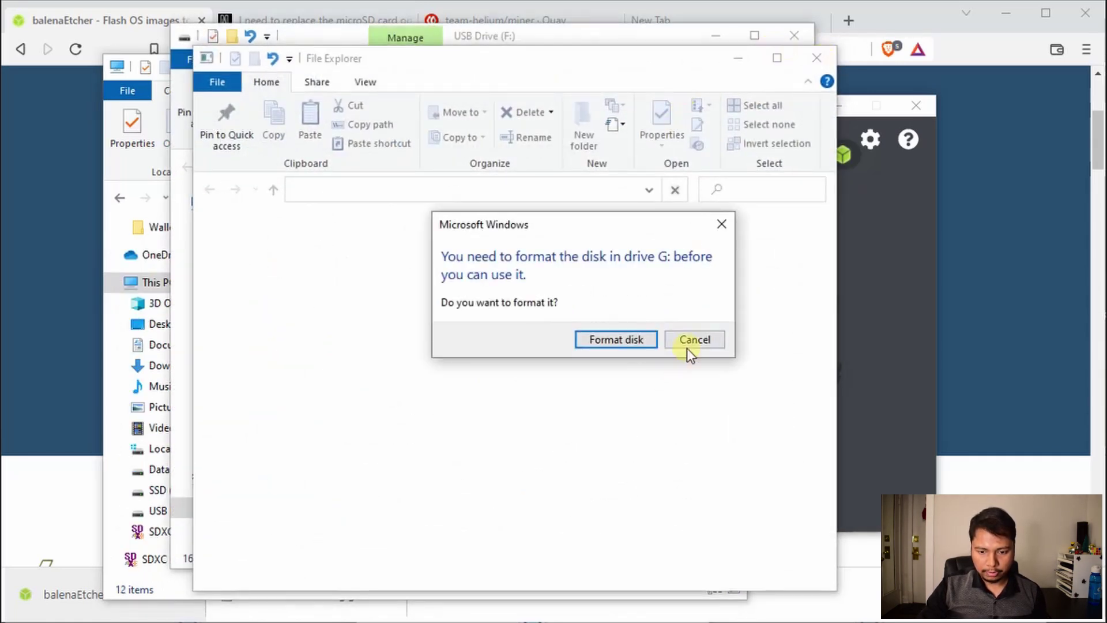
click(693, 337)
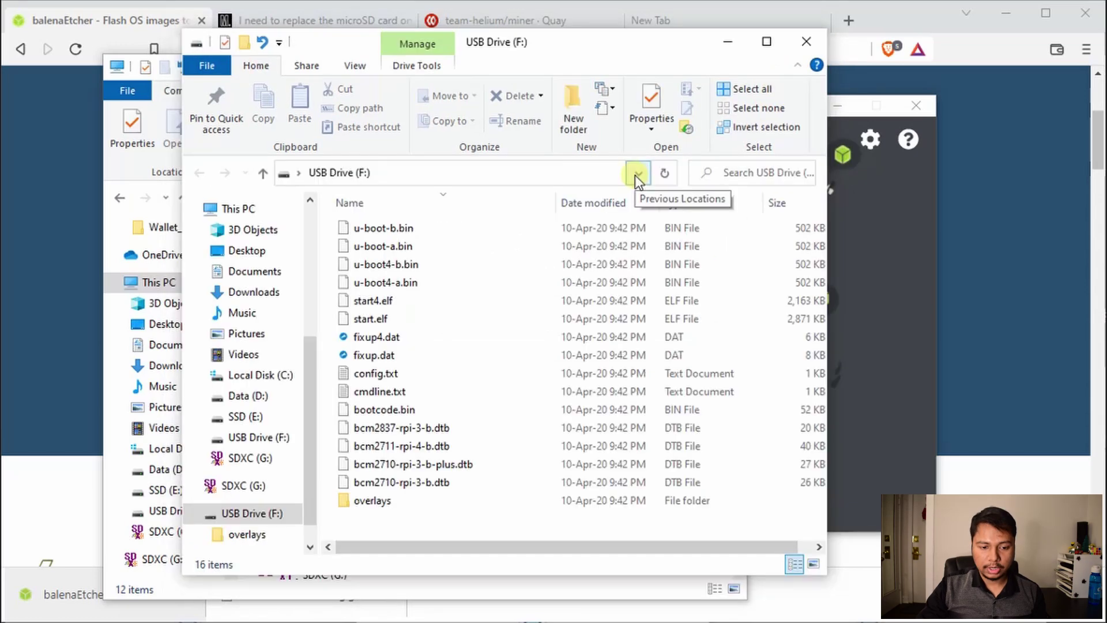
click(268, 210)
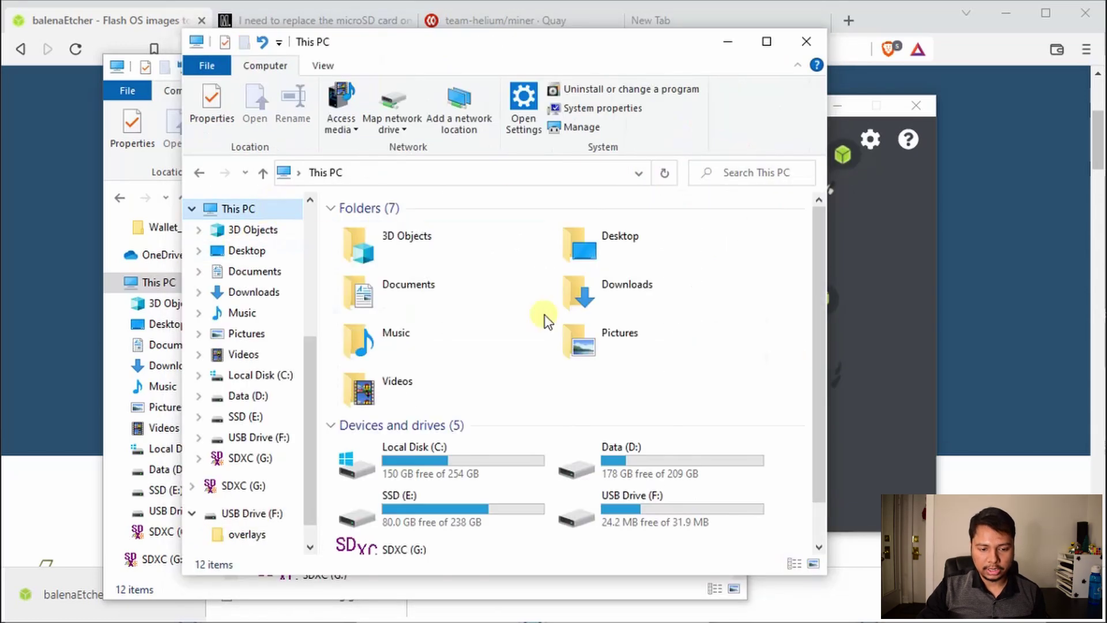
scroll(646, 441, down, 1)
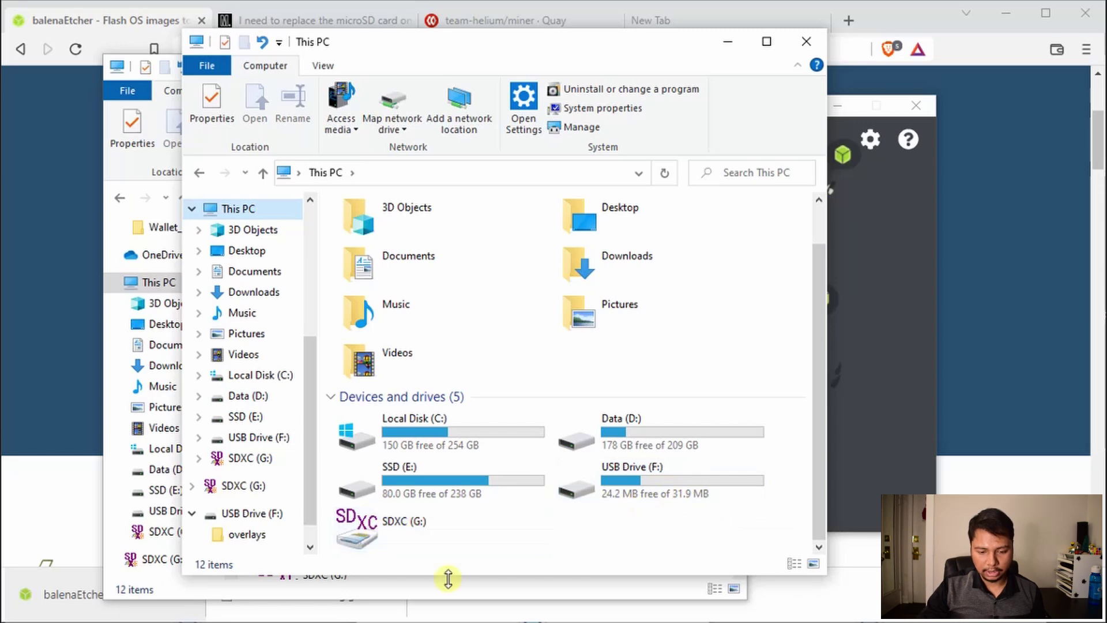
Open the Windows tool for creating and formatting hard disk partitions and examine the flashed SD card's partitions in the disk list.
key(super+s)
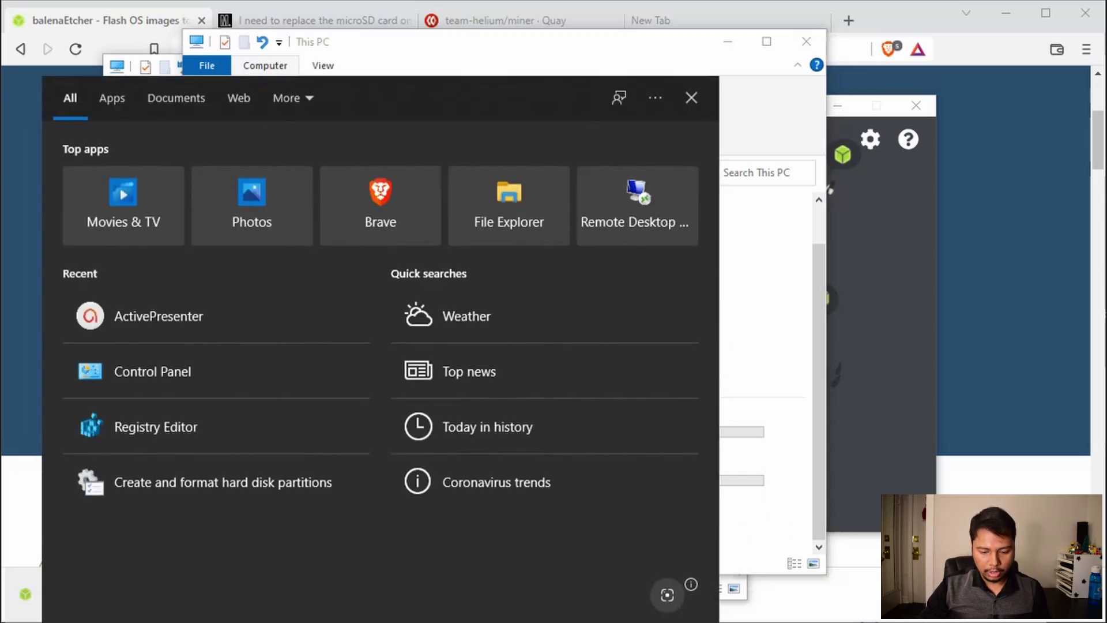
text(for)
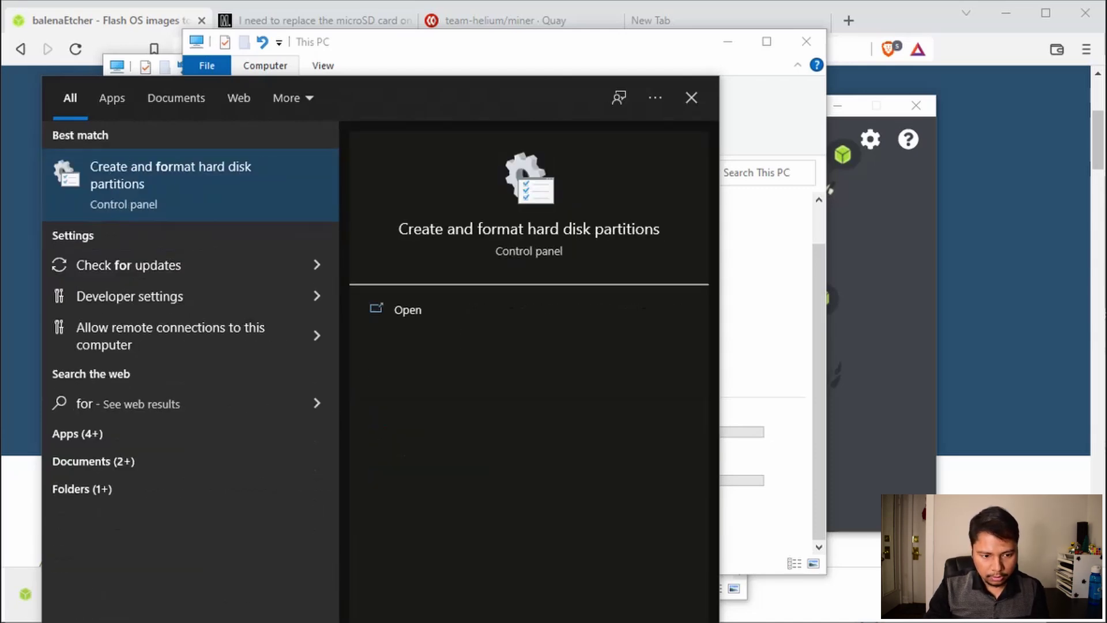
click(200, 189)
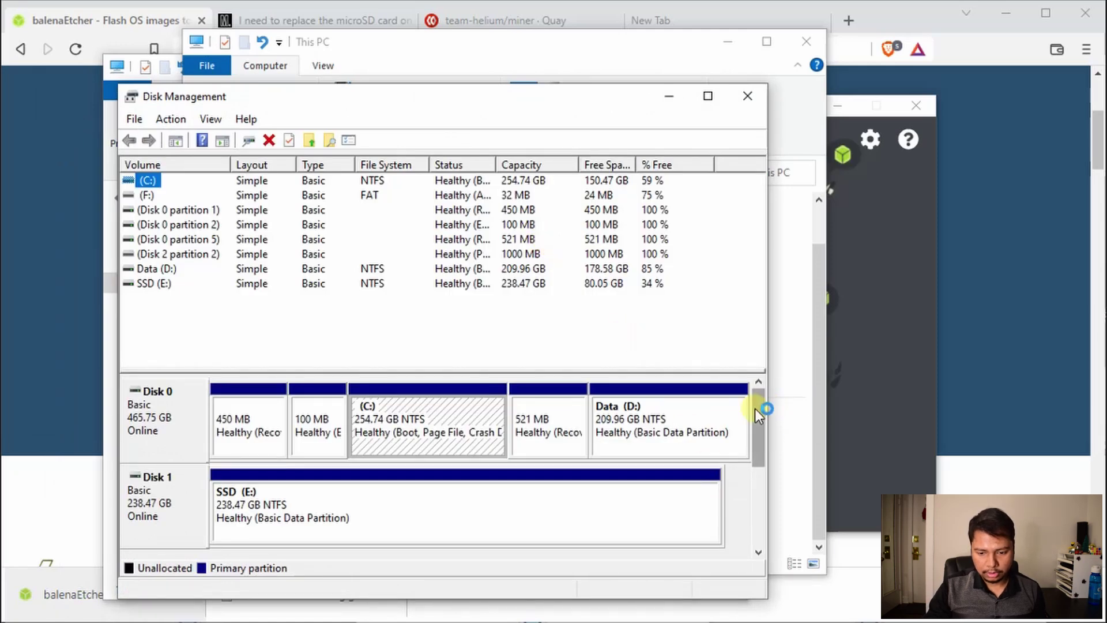
drag(756, 408, 769, 458)
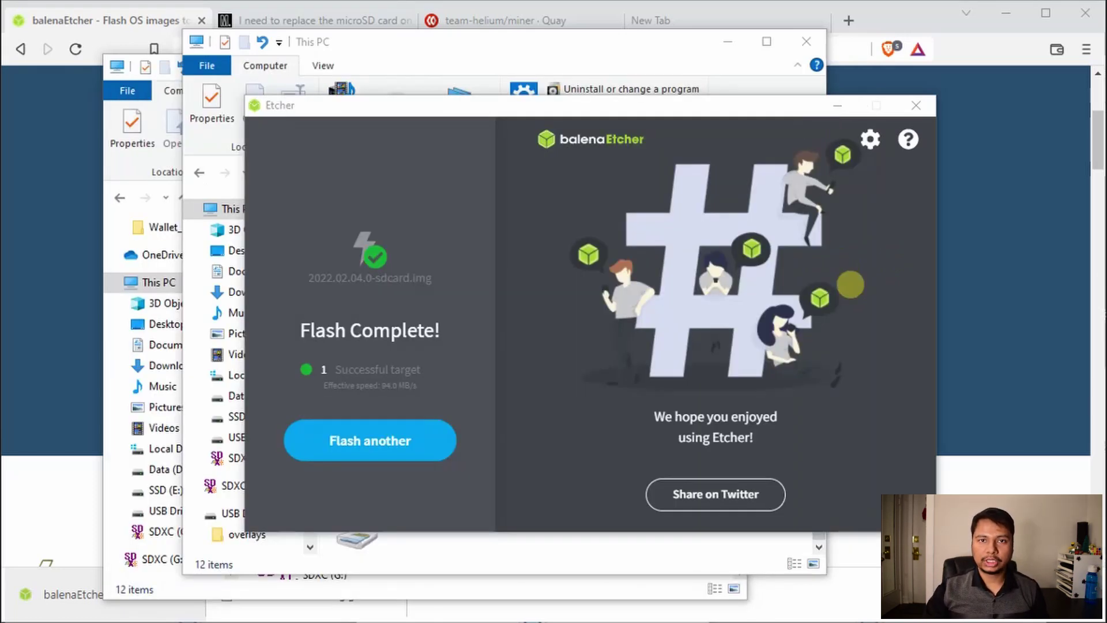
Set up another flash, remove the loaded firmware image and open the source drive selection for cloning a drive.
click(387, 427)
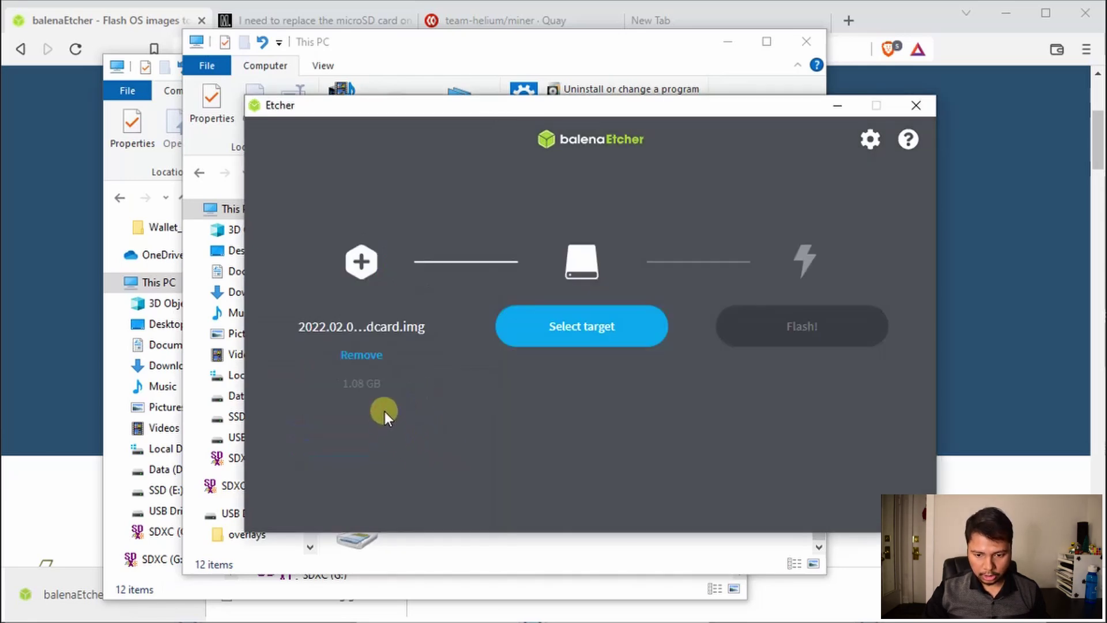
click(366, 355)
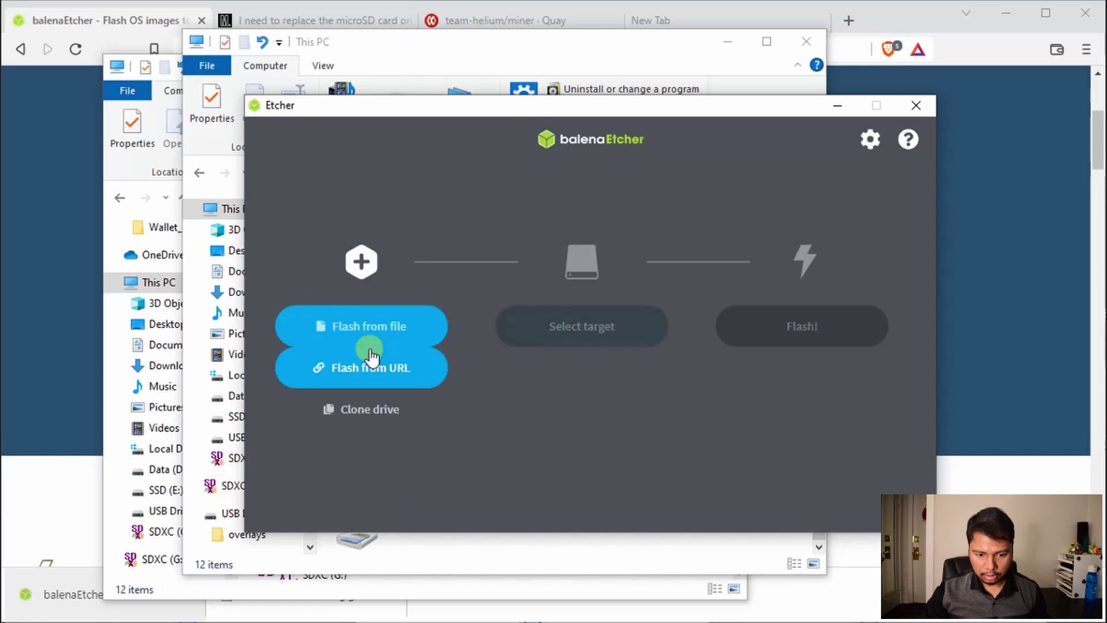
click(374, 415)
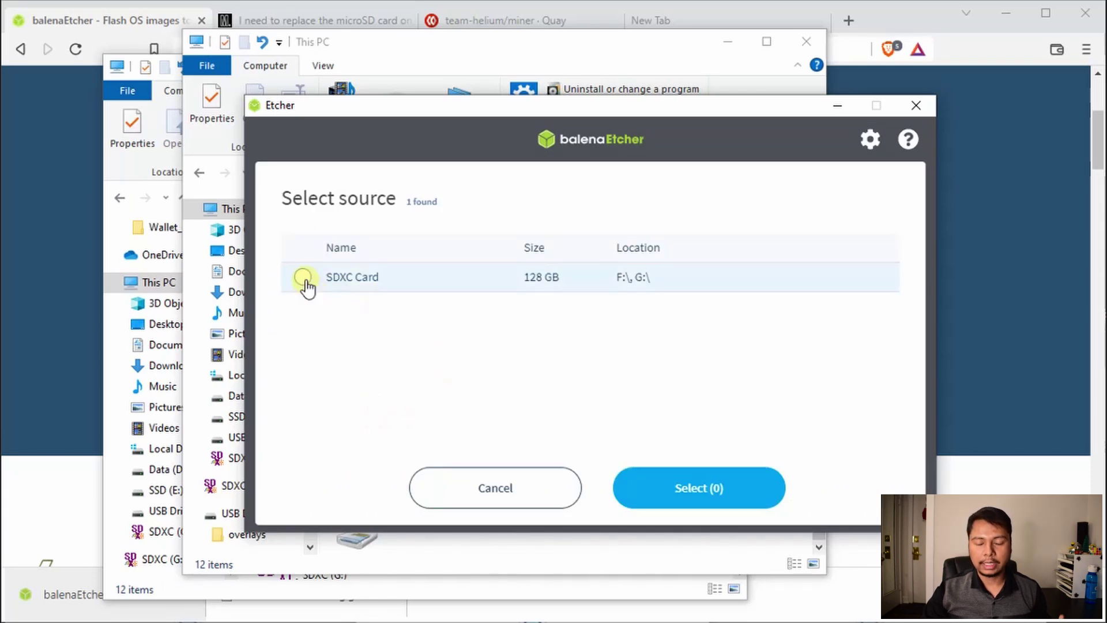